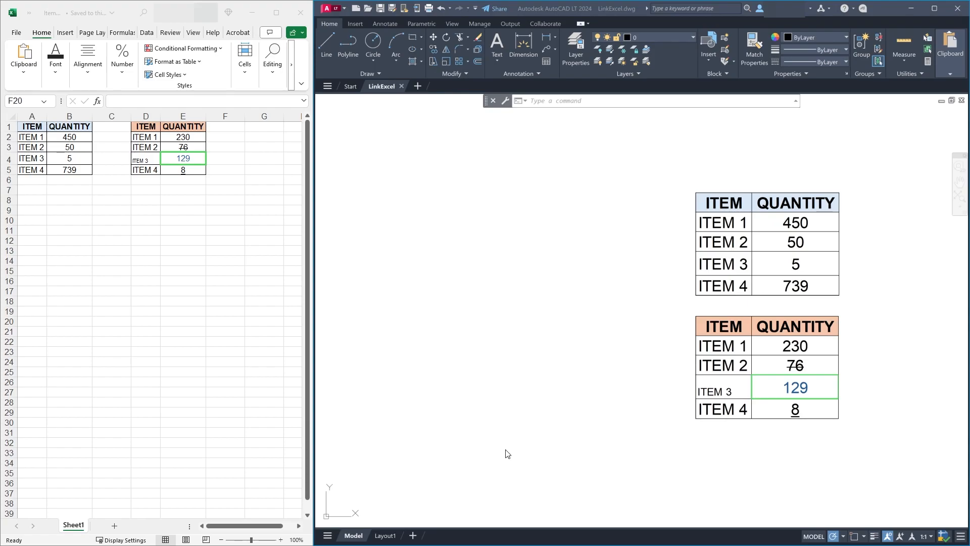
# - Select both tables in the drawing, widen column A slightly in the Excel worksheet, and return to AutoCAD
pyautogui.click(872, 437)
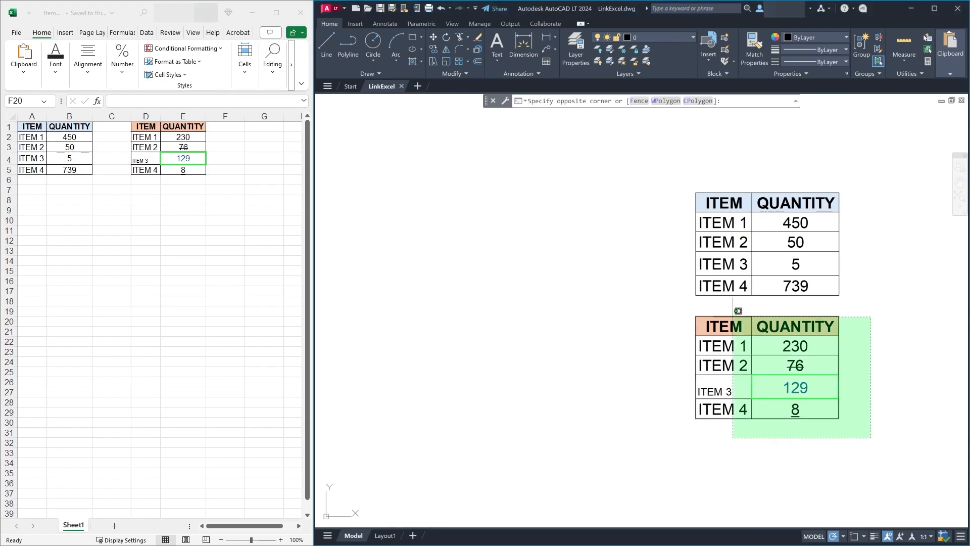
pyautogui.click(667, 192)
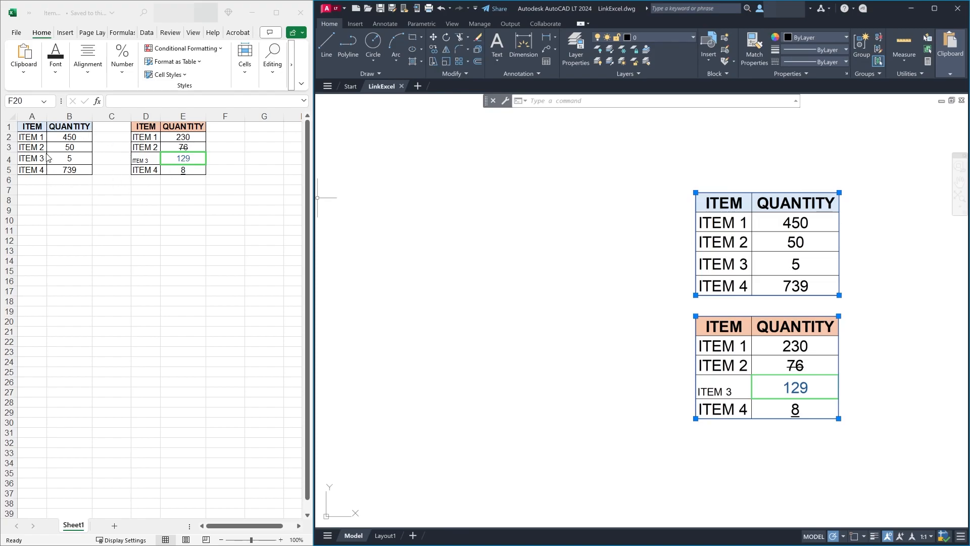
pyautogui.click(80, 190)
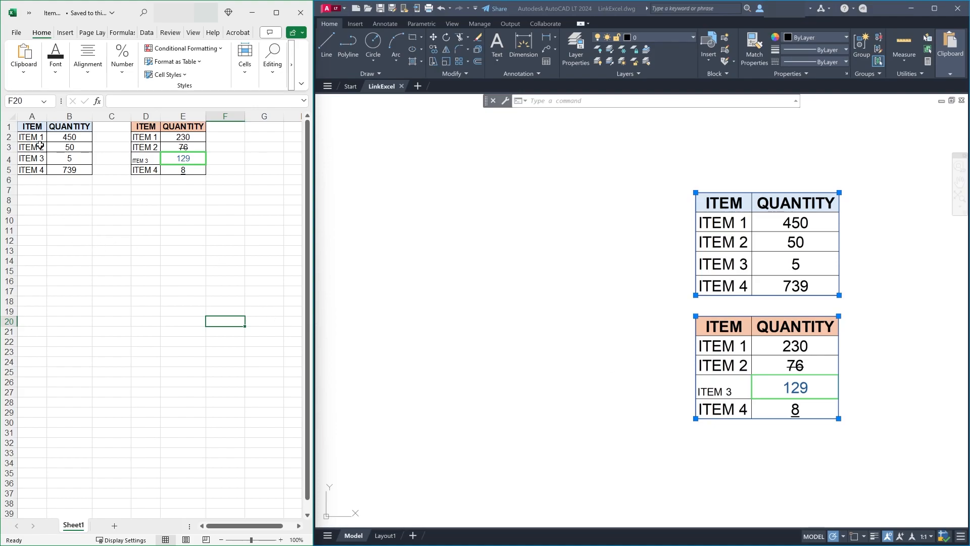
pyautogui.moveTo(46, 117); pyautogui.dragTo(57, 117)
pyautogui.click(87, 200)
pyautogui.click(616, 286)
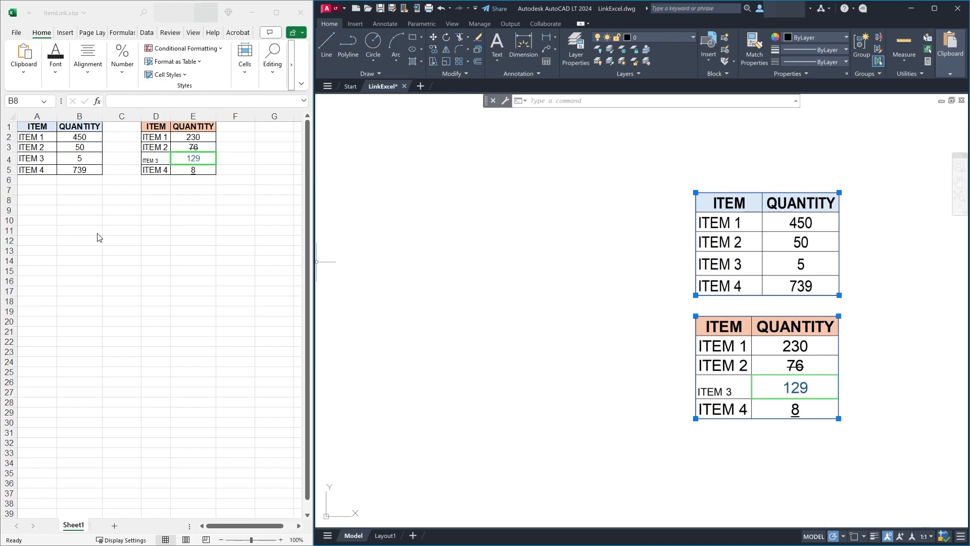
# - Switch to Excel and copy the orange-header table in cells D1:E5
pyautogui.click(159, 247)
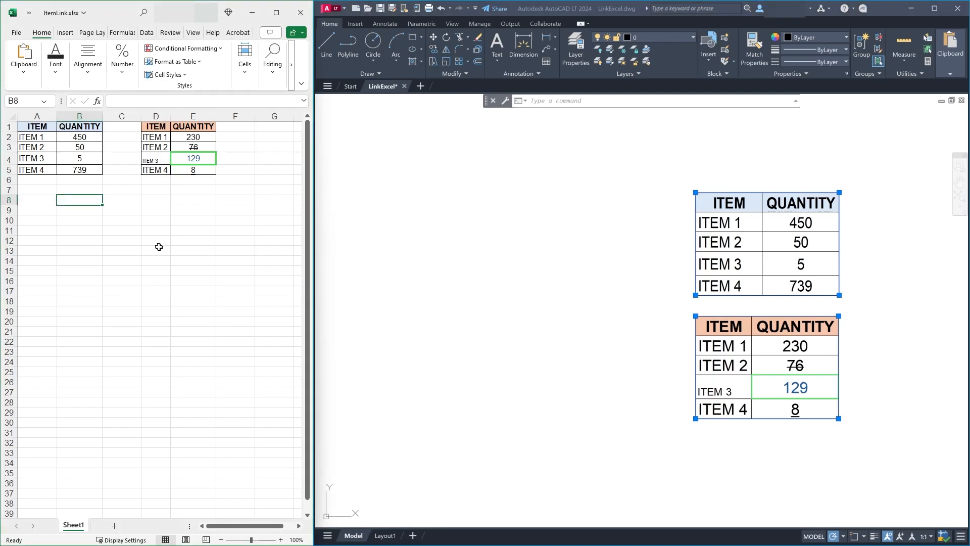
pyautogui.click(150, 204)
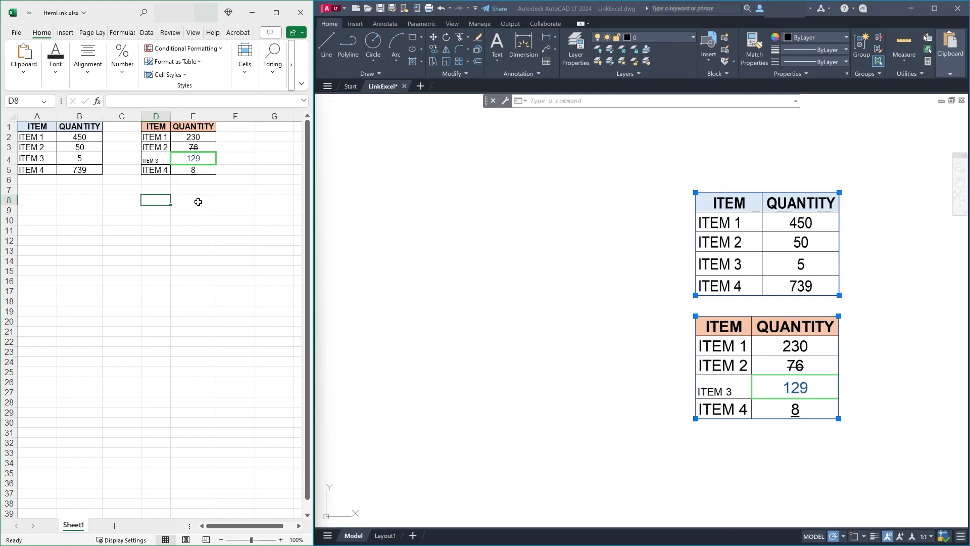
pyautogui.moveTo(154, 127); pyautogui.dragTo(197, 177)
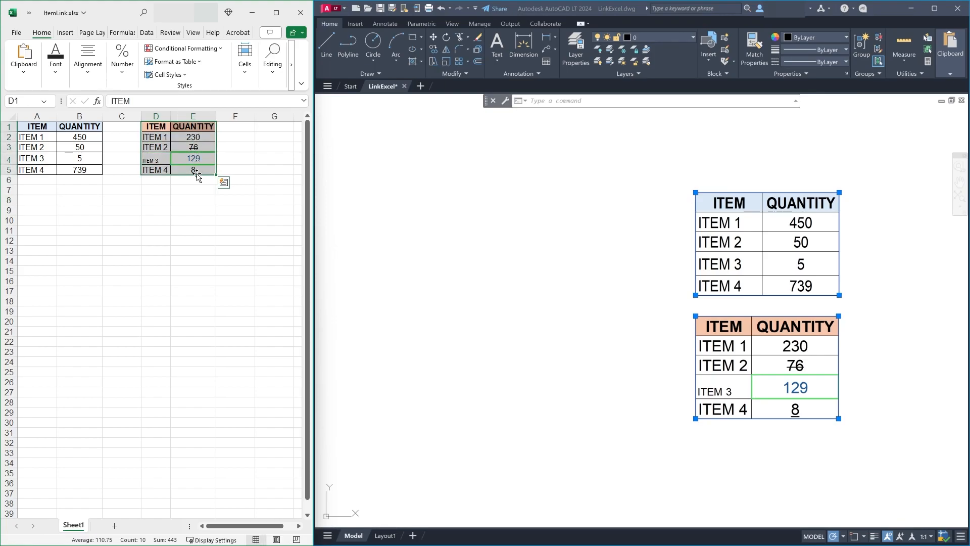
pyautogui.hotkey('ctrl', 'q')
pyautogui.press('Escape')
pyautogui.rightClick(198, 171)
pyautogui.click(218, 206)
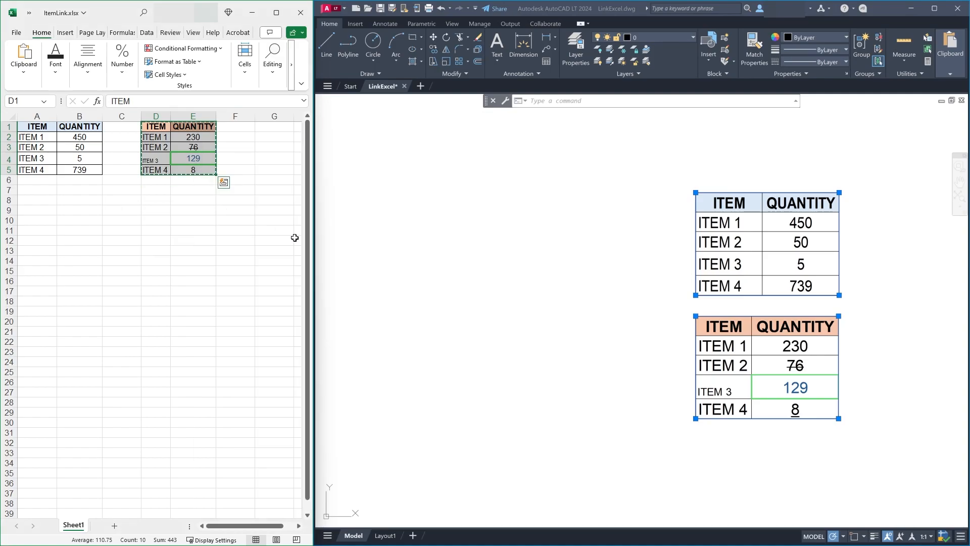
# - Switch to AutoCAD and paste the copied cells as a linked Microsoft Excel Worksheet in the empty space beside the existing tables
pyautogui.click(480, 287)
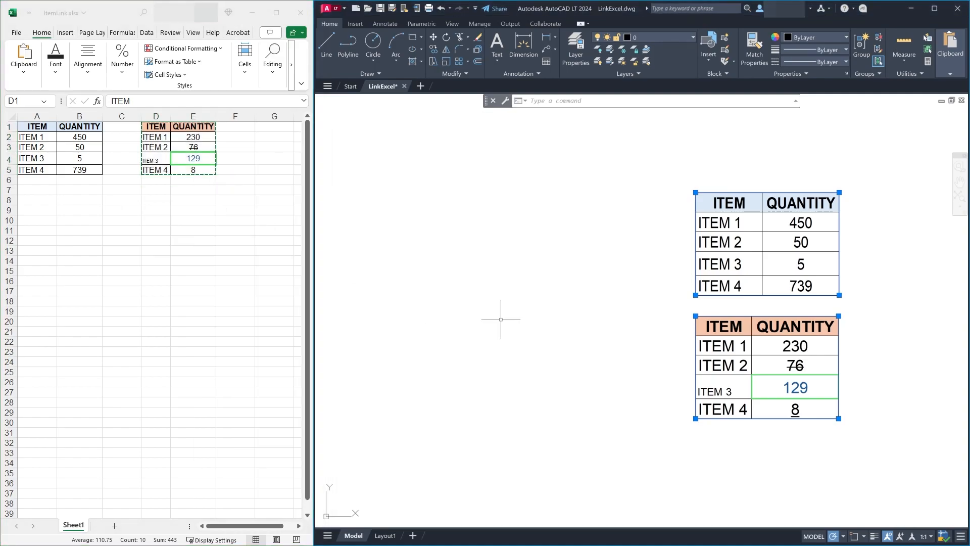
pyautogui.rightClick(466, 264)
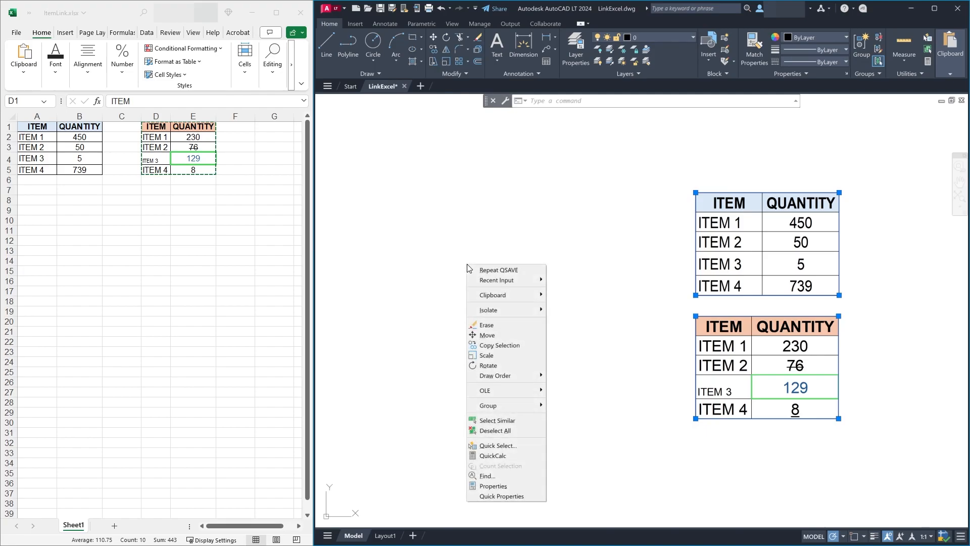
pyautogui.moveTo(489, 296)
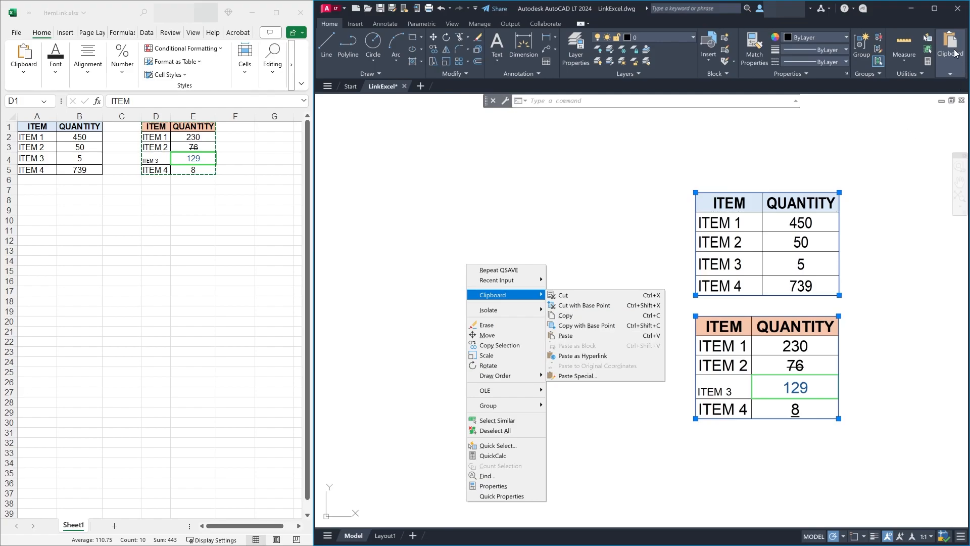
pyautogui.click(574, 377)
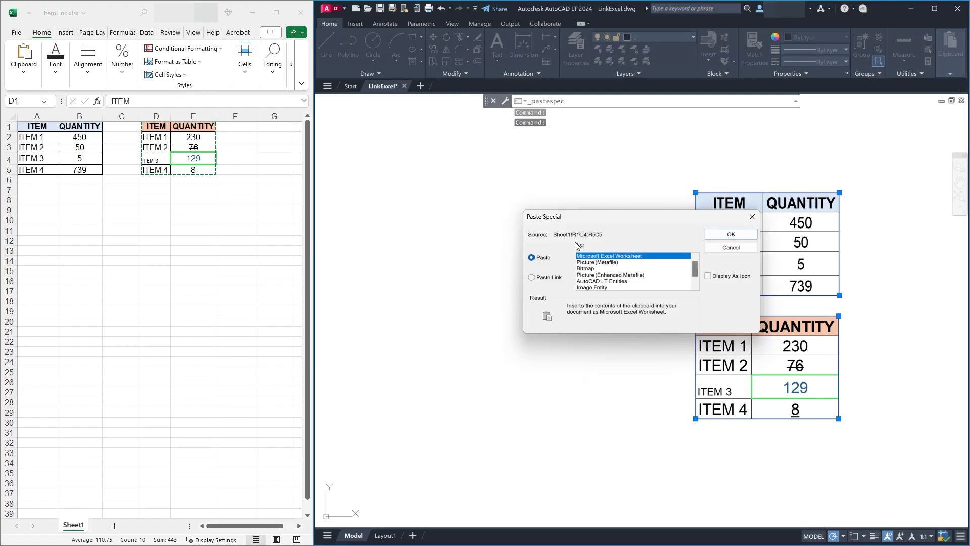
pyautogui.moveTo(590, 214); pyautogui.dragTo(522, 236)
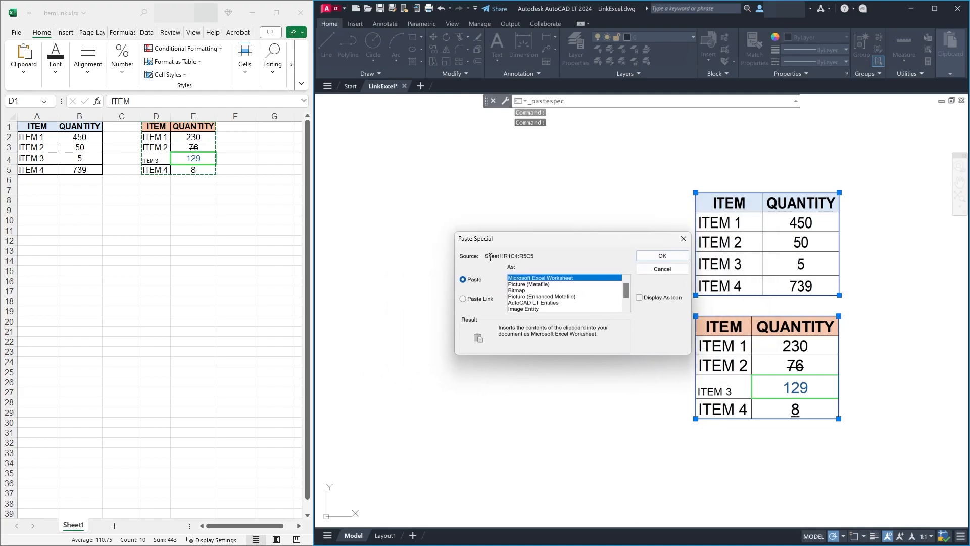
pyautogui.click(464, 299)
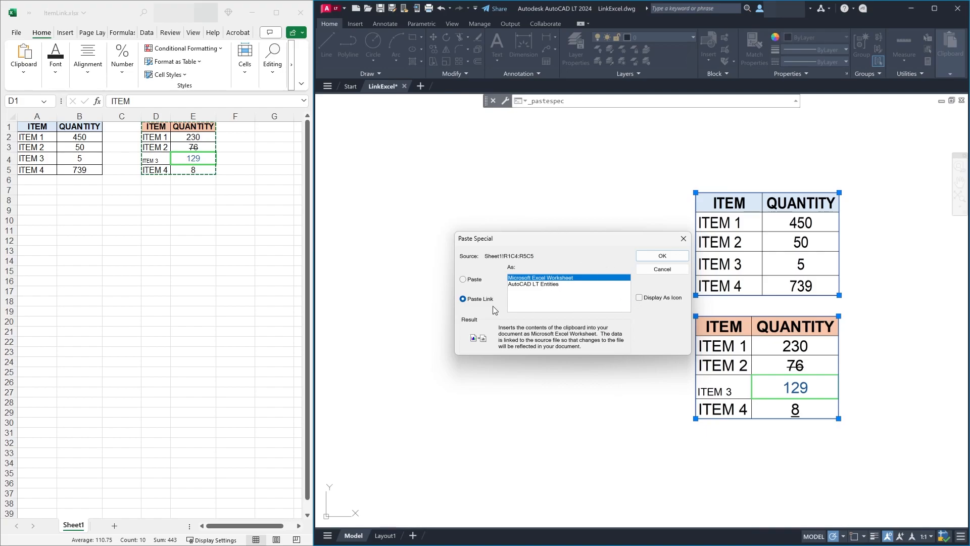
pyautogui.click(644, 257)
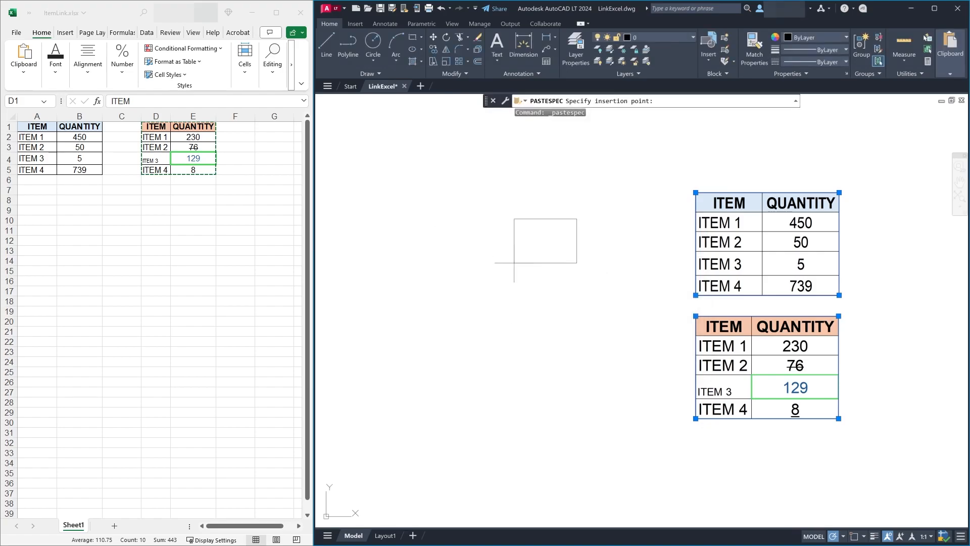
pyautogui.click(516, 263)
# - Enlarge the newly pasted table by stretching its two lower corners outward, and save the drawing
pyautogui.click(557, 236)
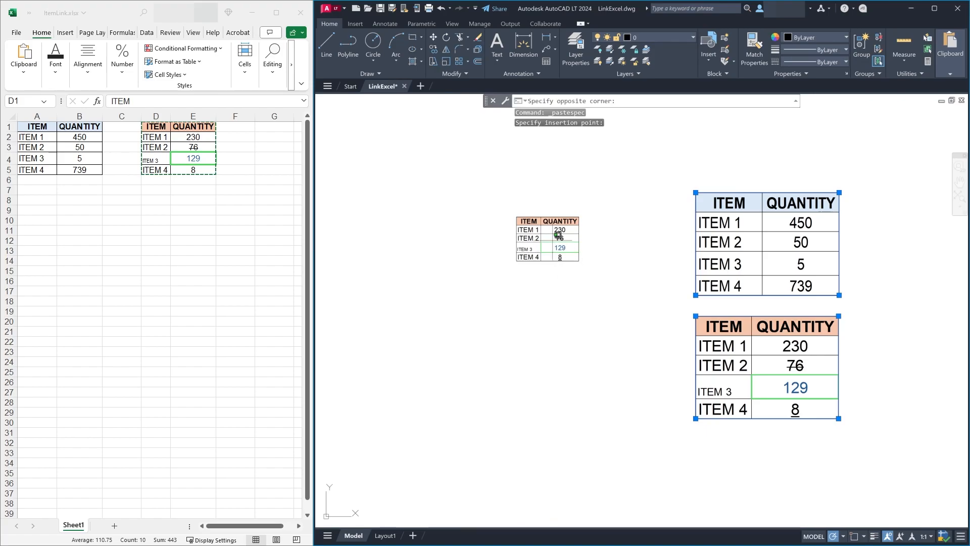
pyautogui.click(555, 276)
pyautogui.click(579, 261)
pyautogui.click(656, 315)
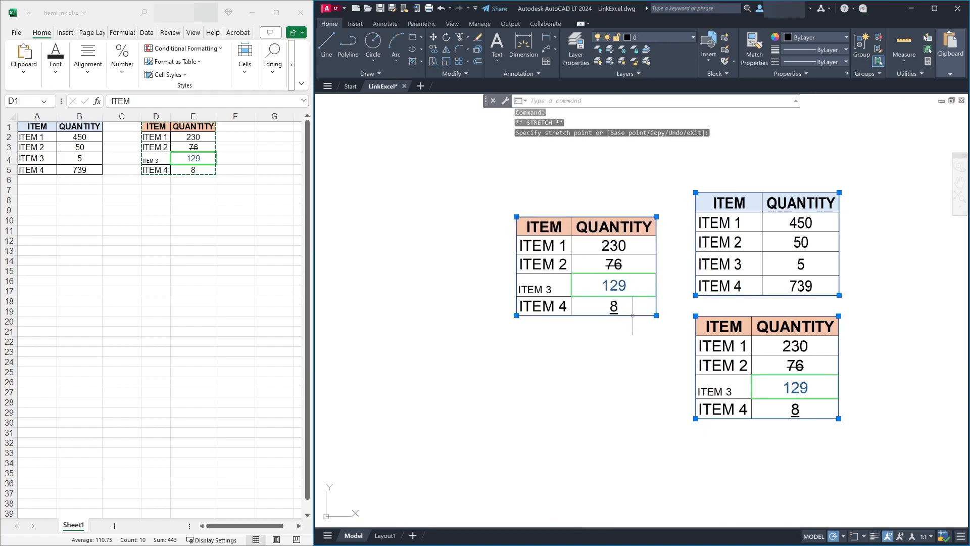
pyautogui.click(516, 315)
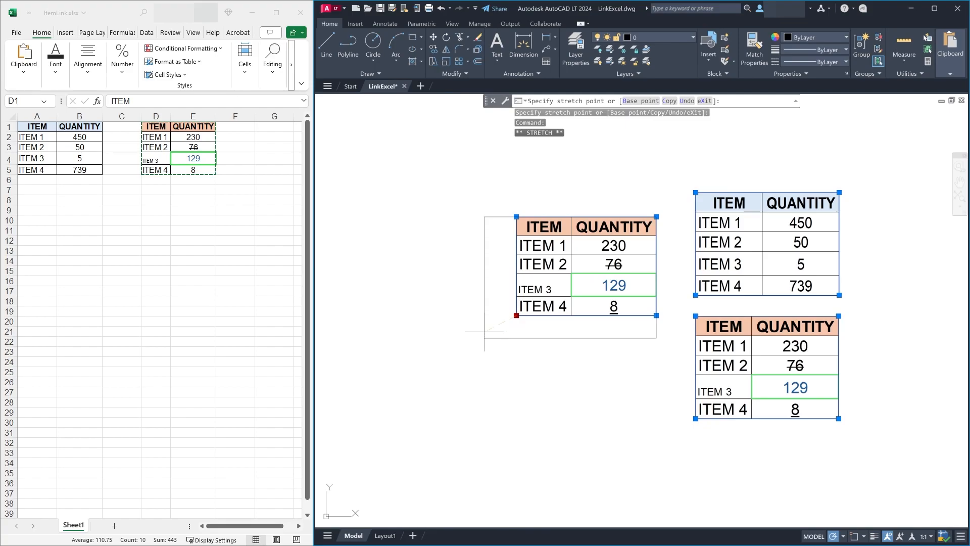
pyautogui.click(485, 337)
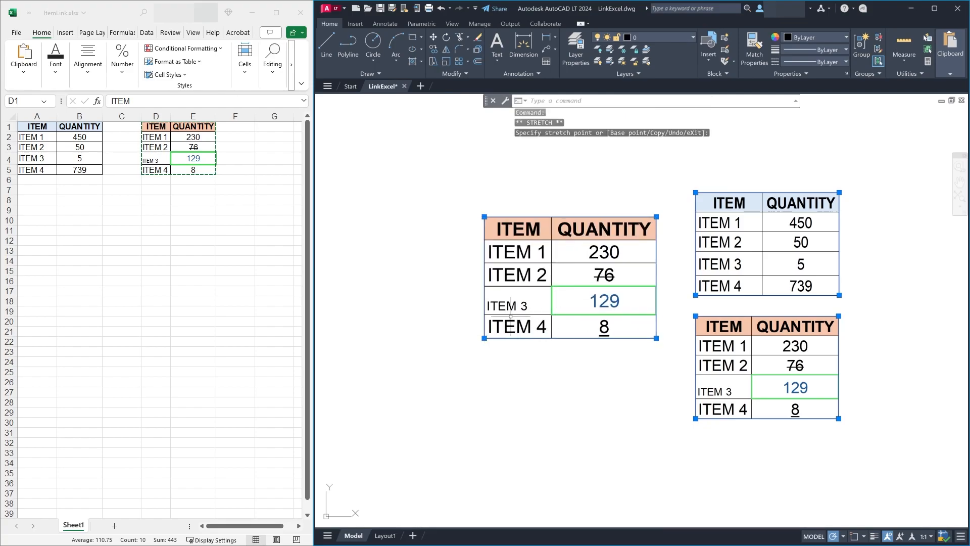
pyautogui.press('Escape')
pyautogui.press('Escape')
pyautogui.hotkey('ctrl', 's')
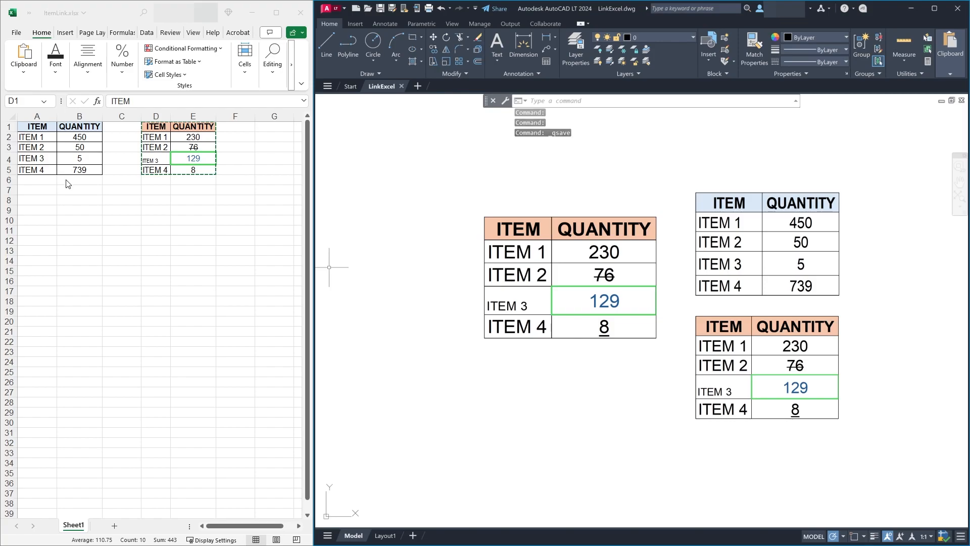
# - In Excel, set the ITEM 2 quantity in cell B3 to 47 and return to AutoCAD to update the linked table
pyautogui.click(77, 147)
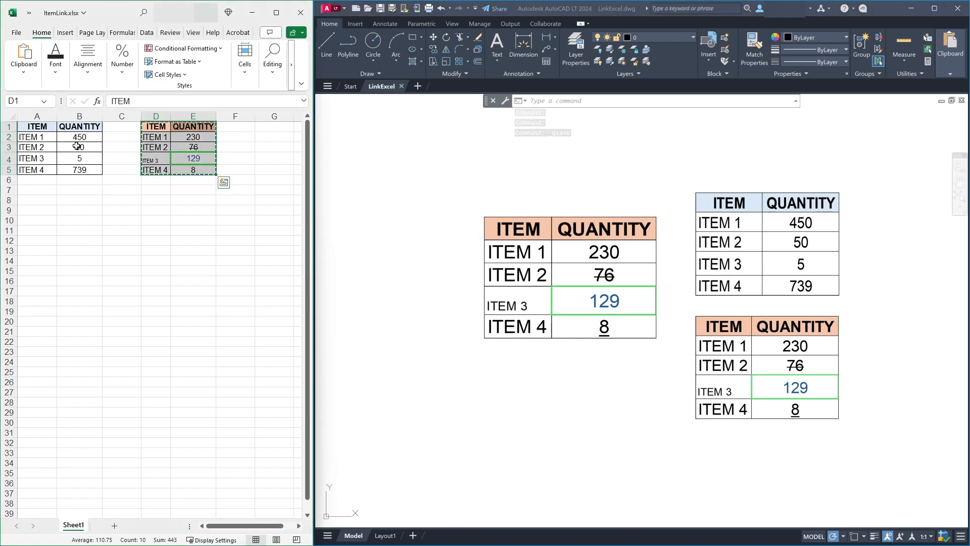
pyautogui.click(77, 147)
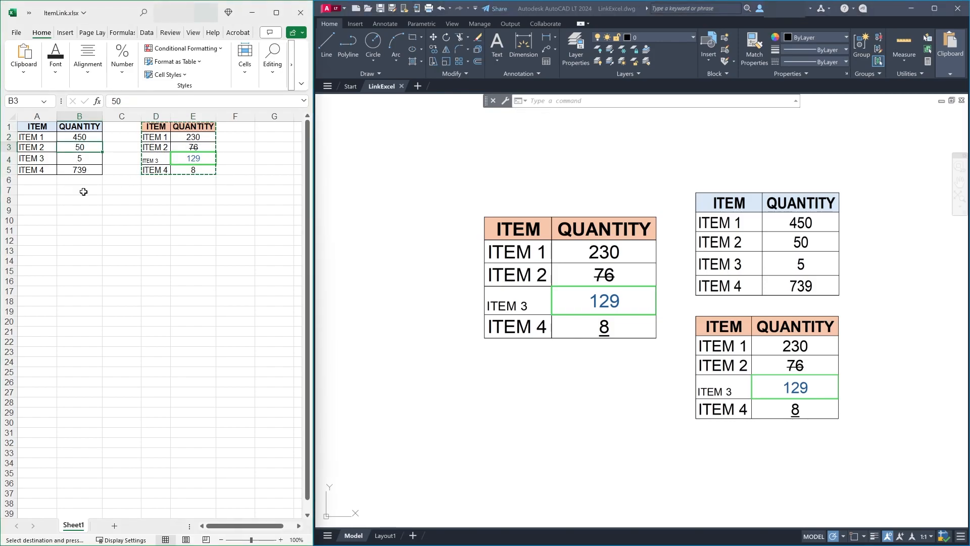
pyautogui.write('4')
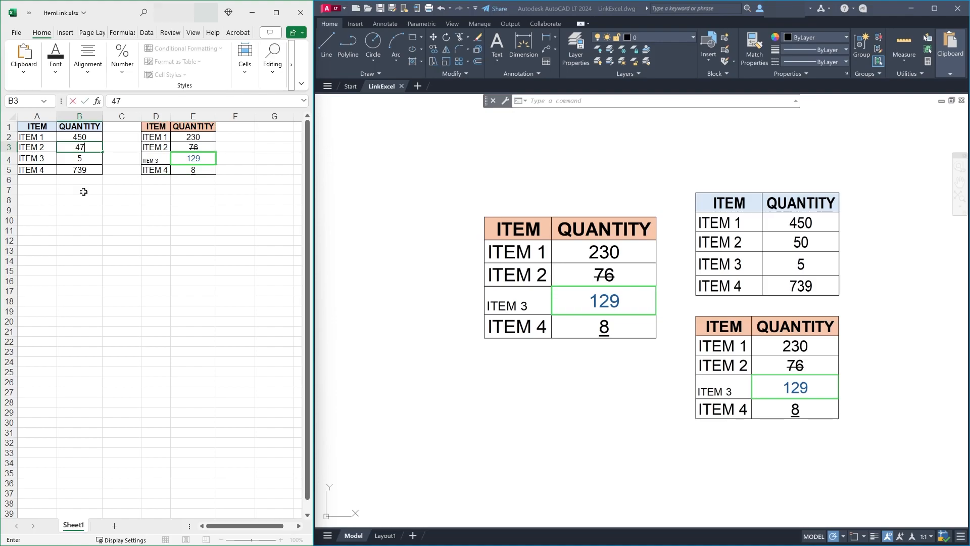
pyautogui.write('7')
pyautogui.press('Return')
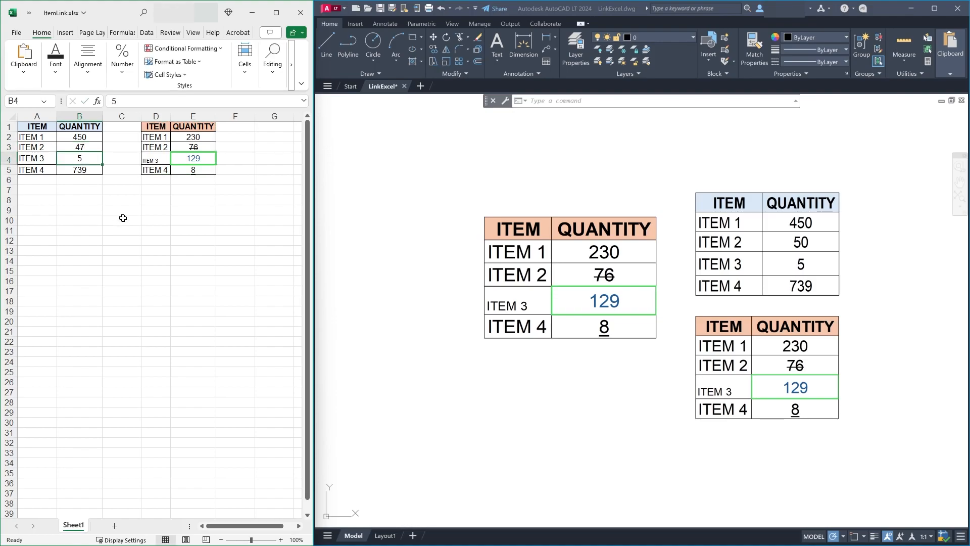
pyautogui.click(563, 405)
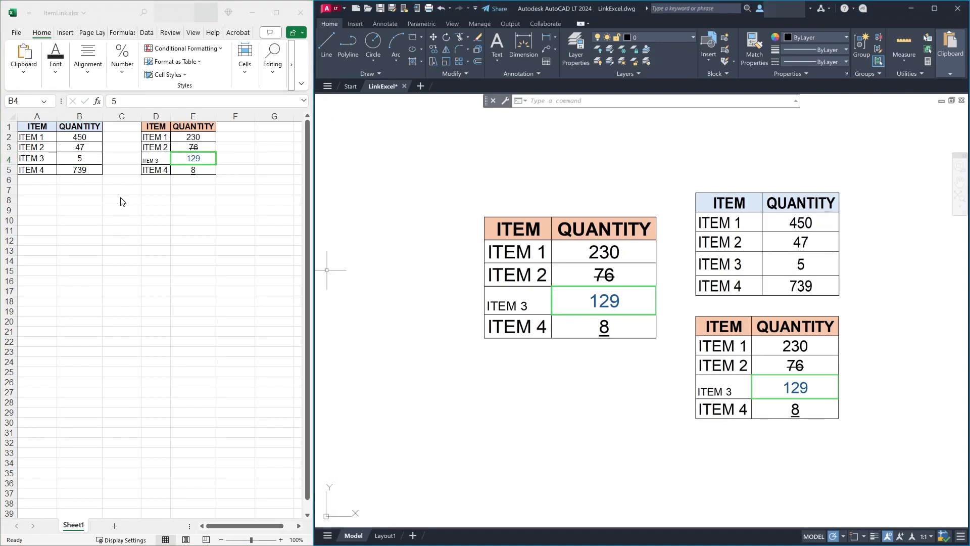
# - In Excel, fill the ITEM 4 cell D5 with yellow and return to AutoCAD to update the linked tables
pyautogui.click(154, 171)
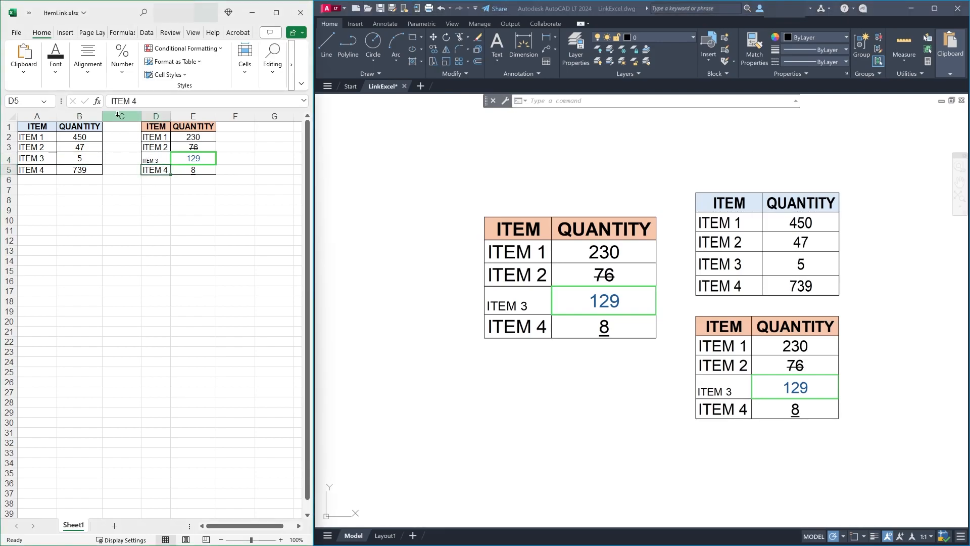
pyautogui.click(59, 75)
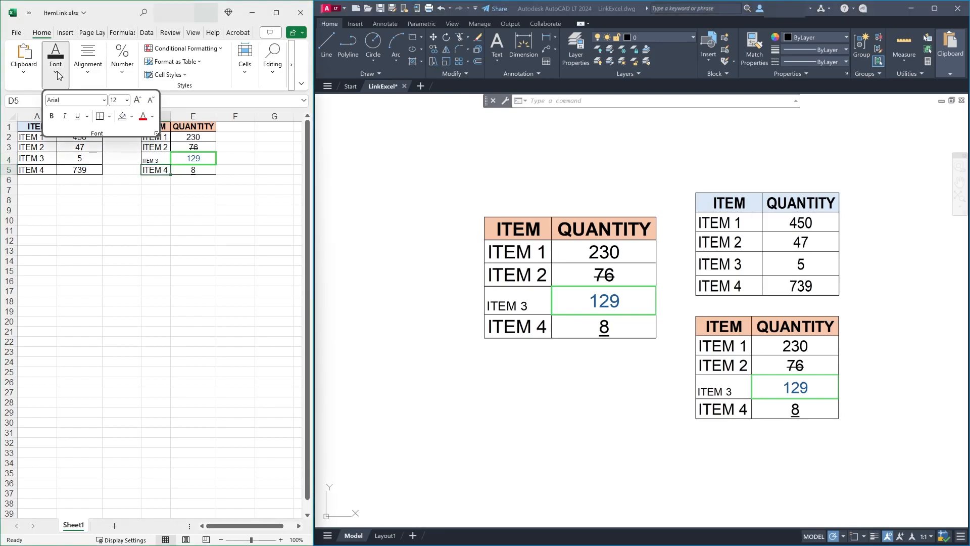
pyautogui.click(132, 116)
pyautogui.click(148, 211)
pyautogui.click(580, 394)
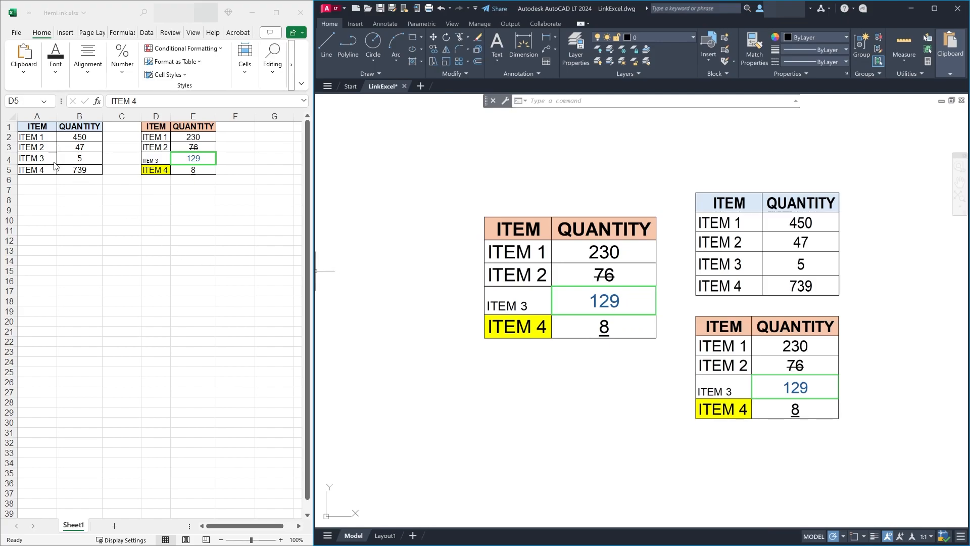
# - Copy cells A1:B5 in Excel, paste them unlinked below the enlarged table in AutoCAD, and enlarge the pasted copy
pyautogui.moveTo(37, 126); pyautogui.dragTo(81, 175)
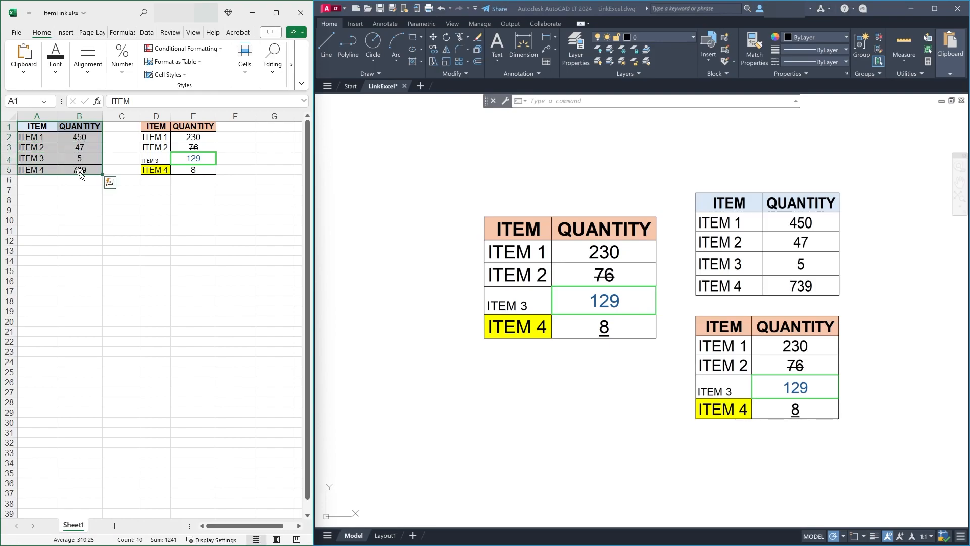
pyautogui.hotkey('ctrl', 'c')
pyautogui.click(511, 388)
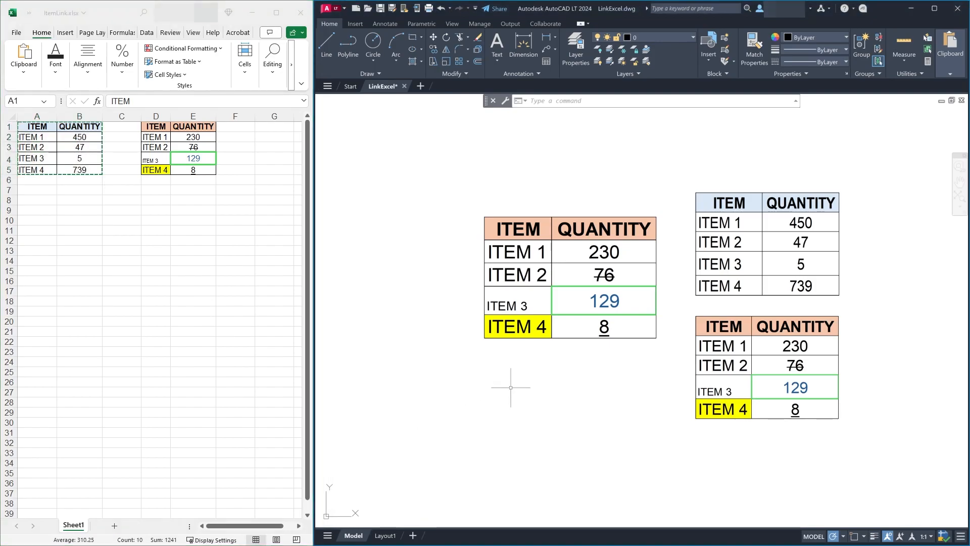
pyautogui.hotkey('ctrl', 'v')
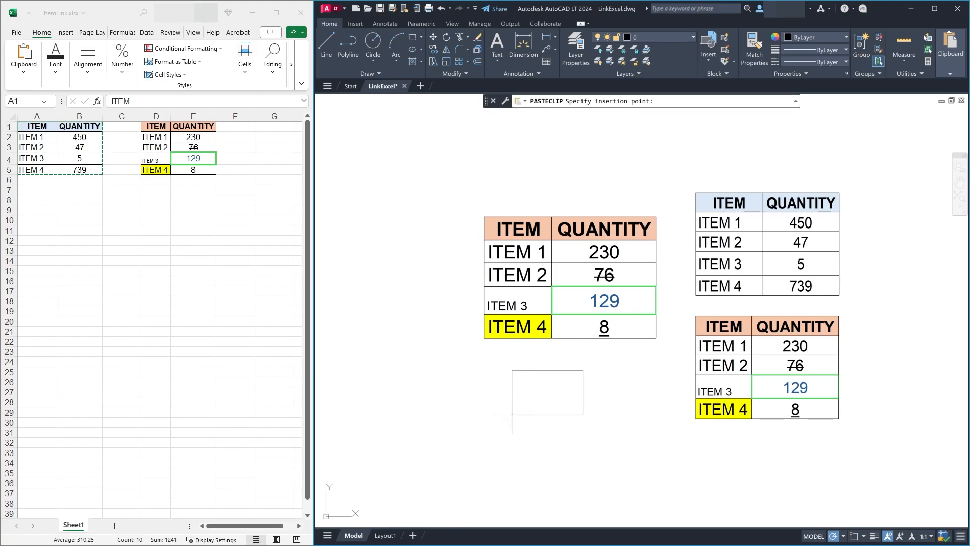
pyautogui.click(514, 369)
pyautogui.click(554, 404)
pyautogui.click(584, 413)
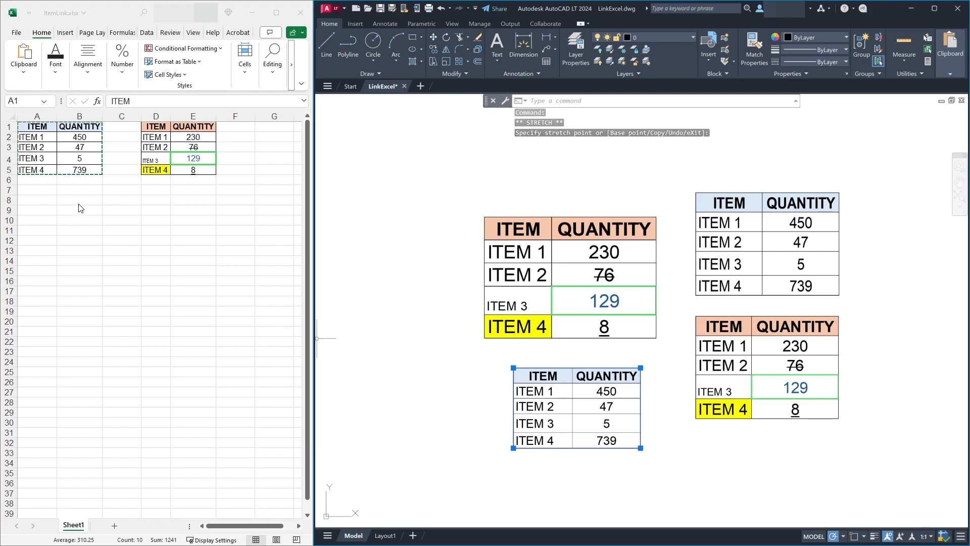
# - In Excel, set the ITEM 4 quantity in cell B5 to 150 and return to AutoCAD to compare linked and unlinked tables
pyautogui.click(67, 168)
pyautogui.click(68, 170)
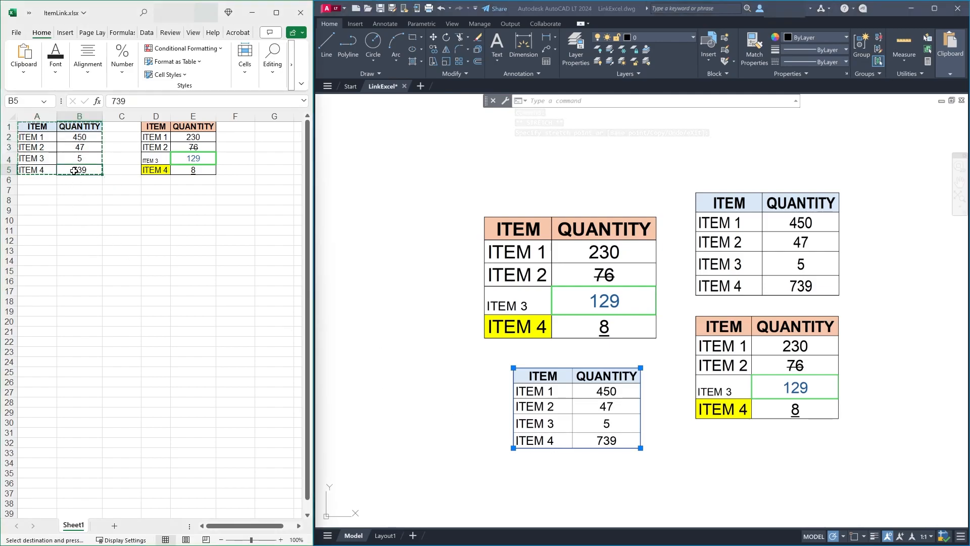
pyautogui.write('150')
pyautogui.press('Return')
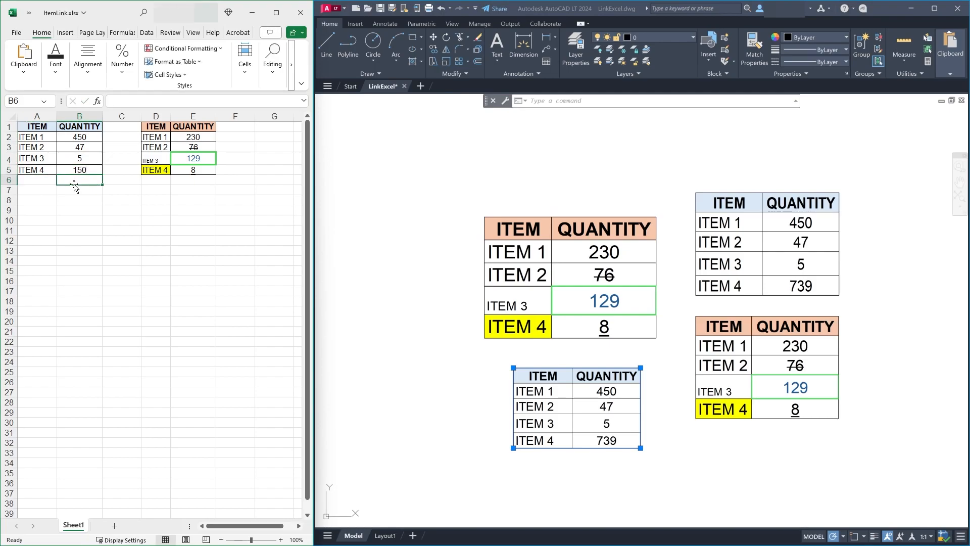
pyautogui.click(139, 252)
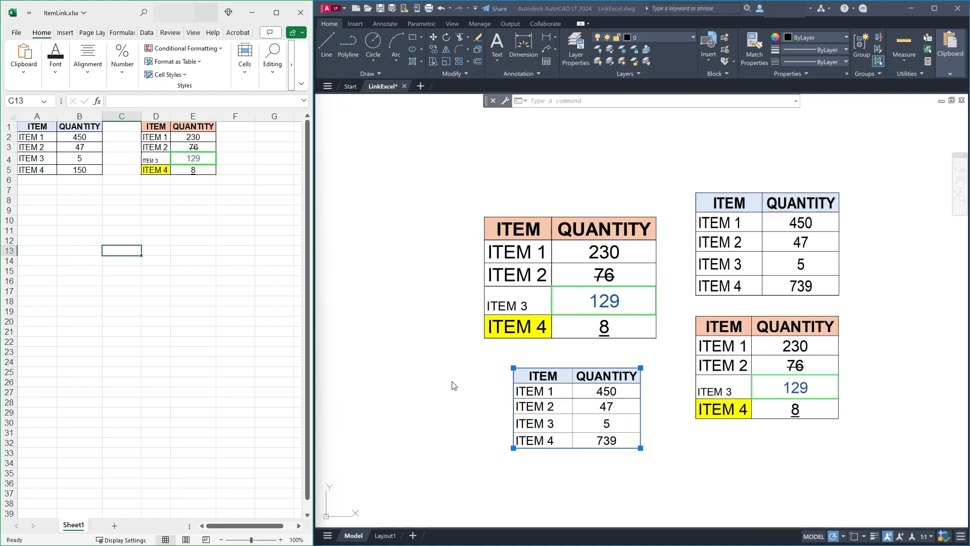
pyautogui.click(475, 383)
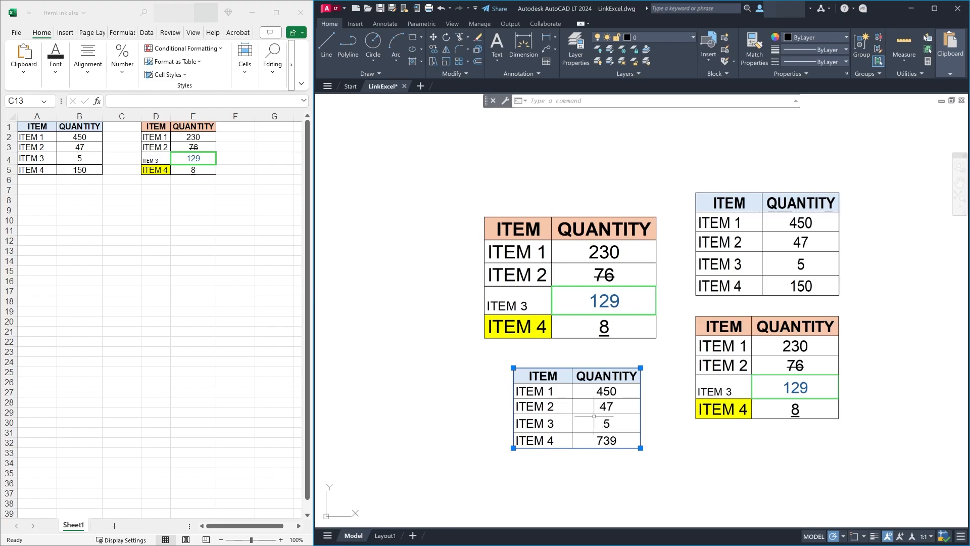
# - Erase the unlinked blue-header table below the enlarged table in the drawing
pyautogui.click(652, 470)
pyautogui.click(486, 364)
pyautogui.press('Delete')
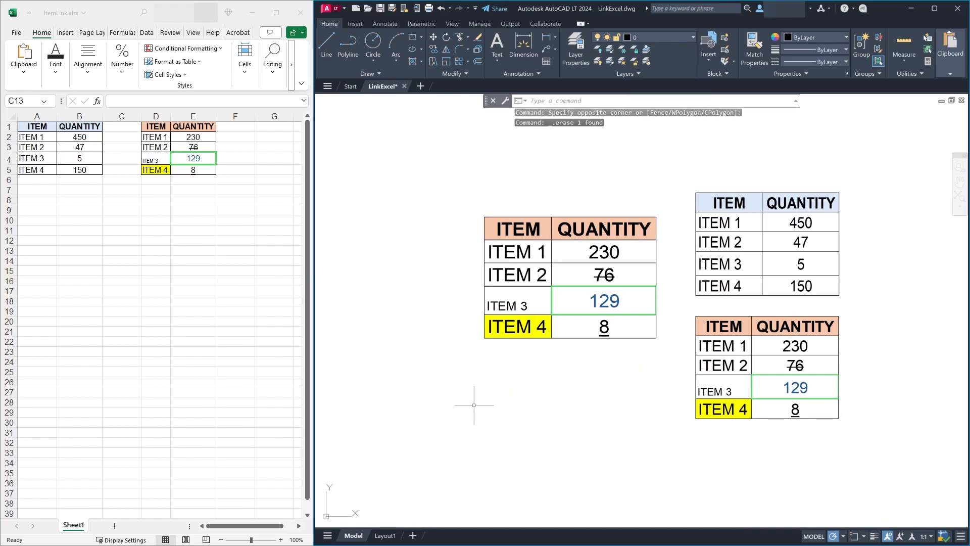